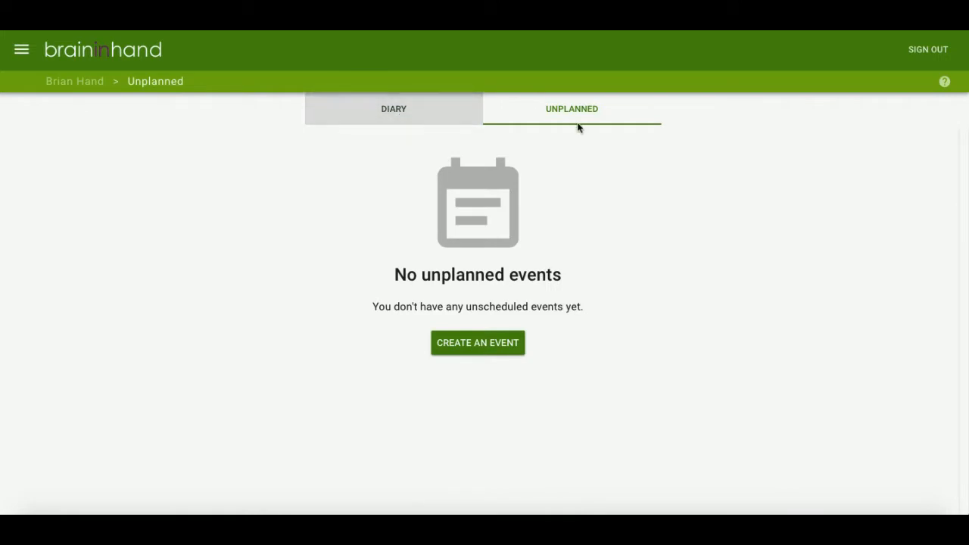
Open the page of unplanned events.
left_click(580, 109)
left_click(15, 50)
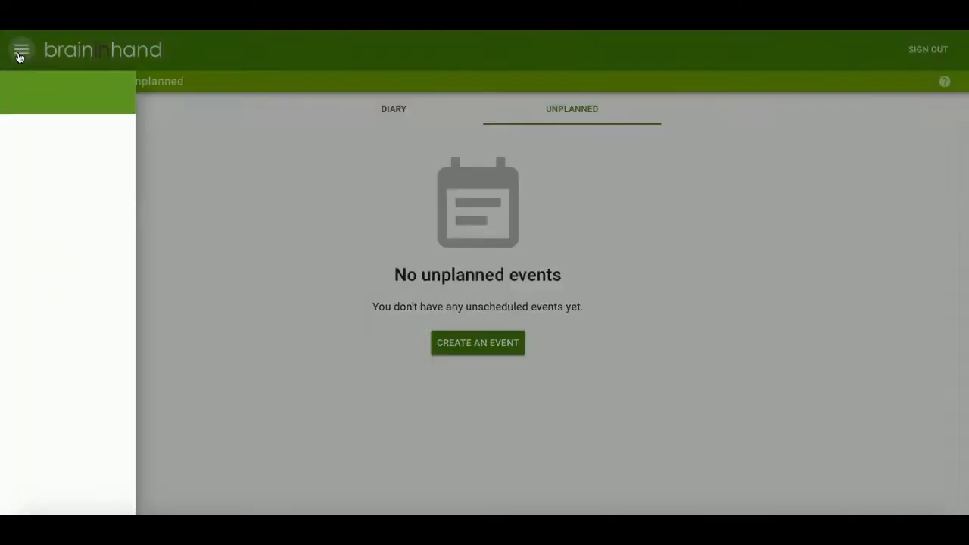
left_click(99, 260)
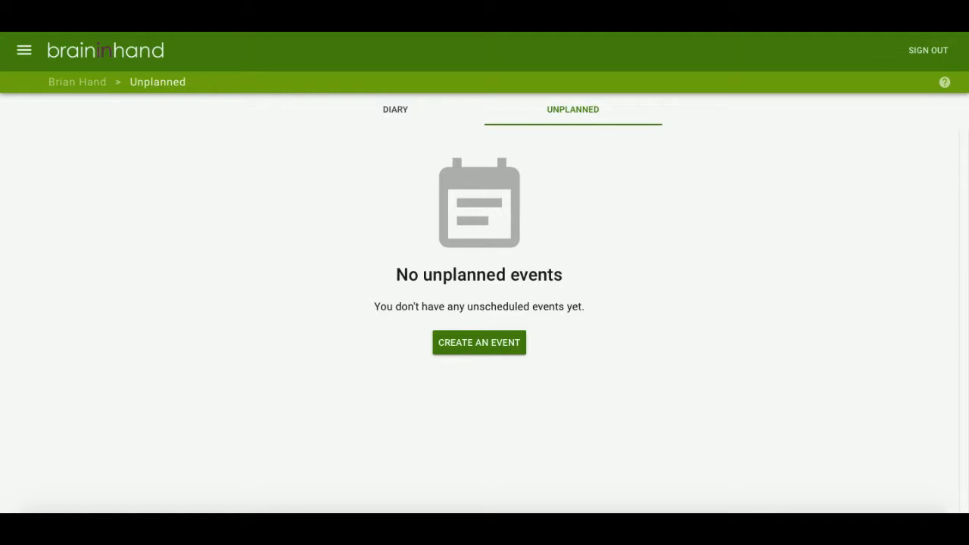
Create an unplanned event titled "Home alone".
left_click(501, 349)
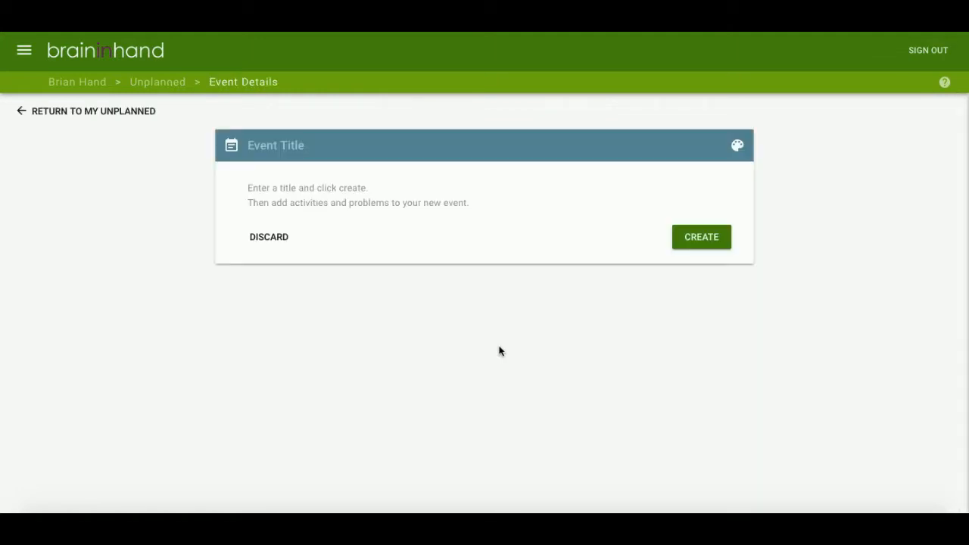
left_click(368, 157)
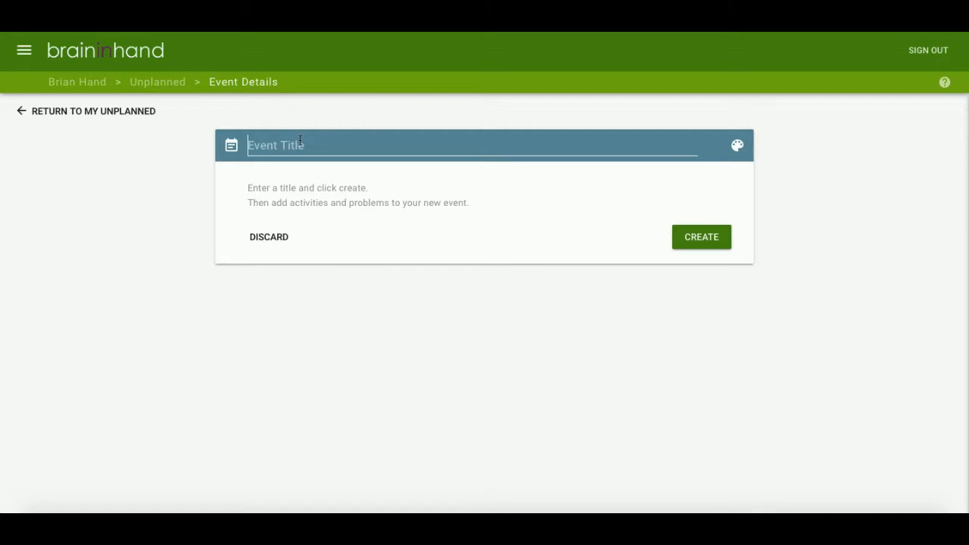
type("H")
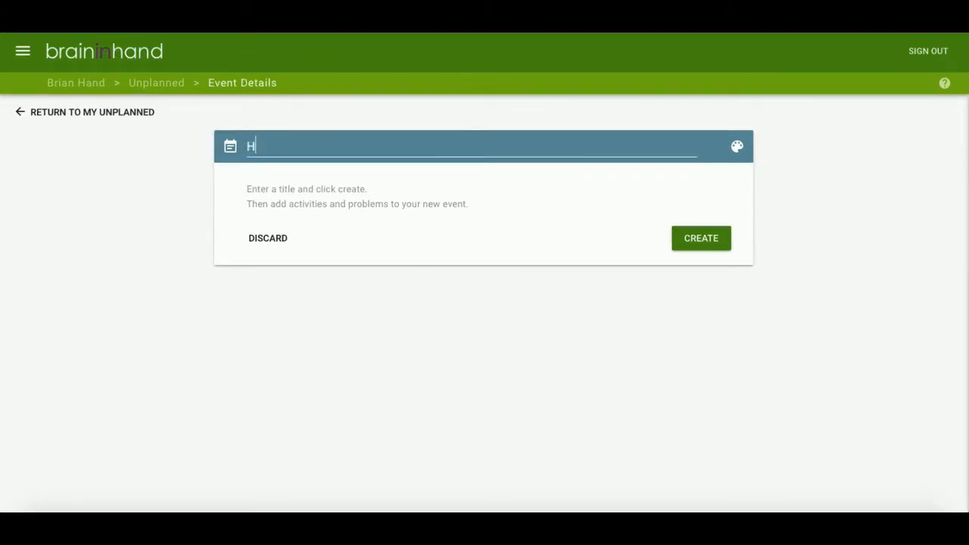
type("ome alone")
key("Return")
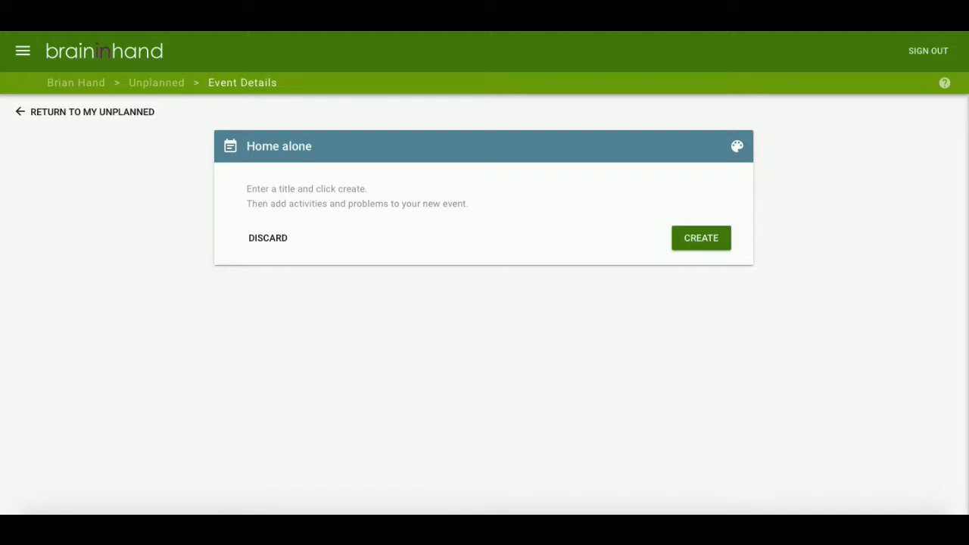
left_click(696, 239)
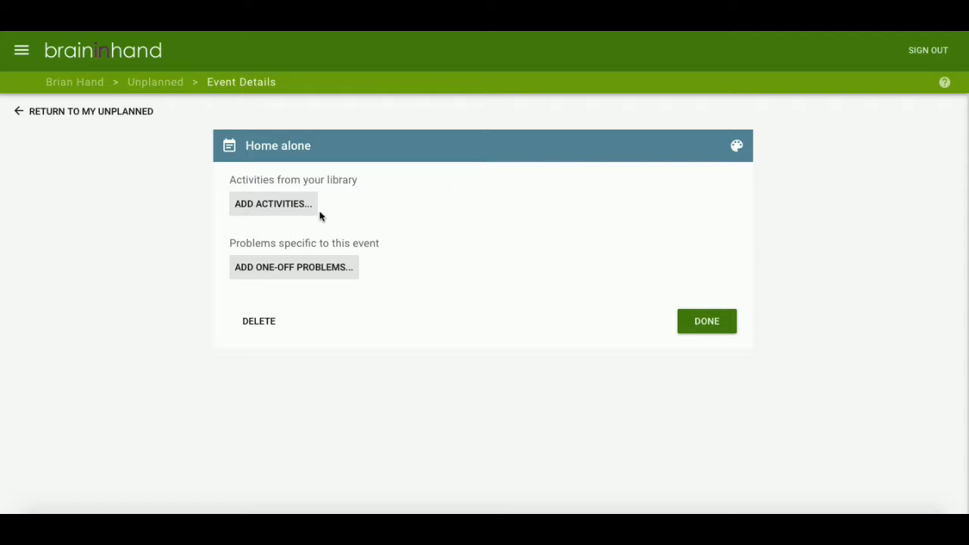
Add a new library activity titled "Free time" to the Home alone event.
left_click(259, 209)
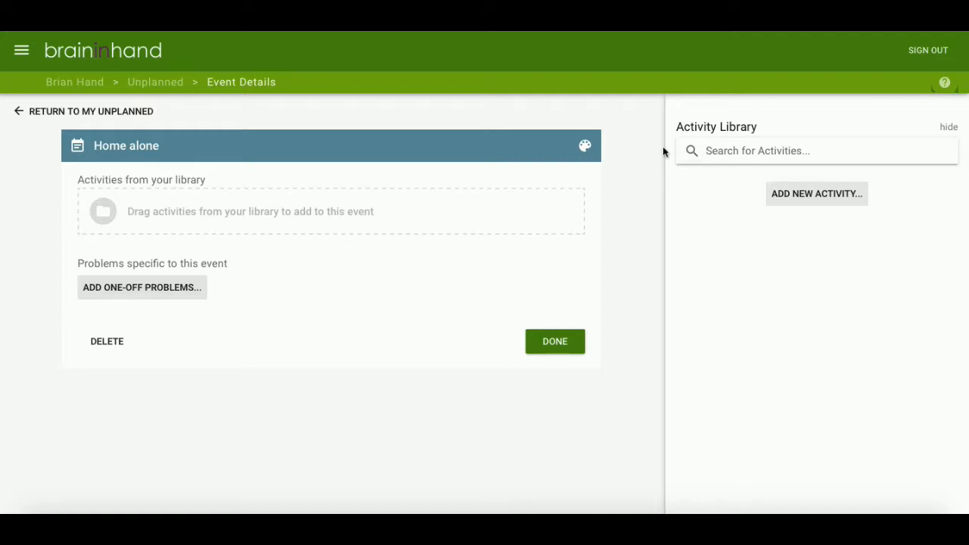
left_click(782, 196)
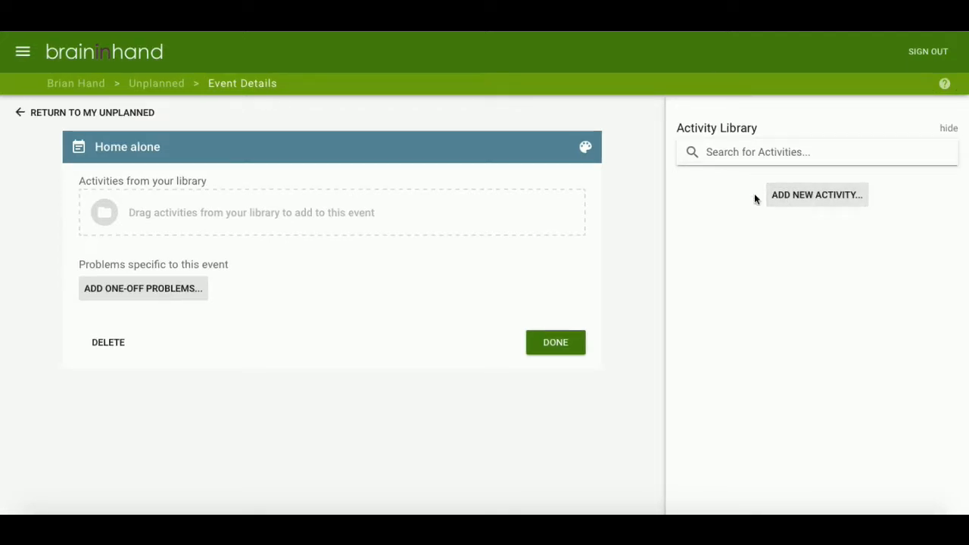
left_click(800, 204)
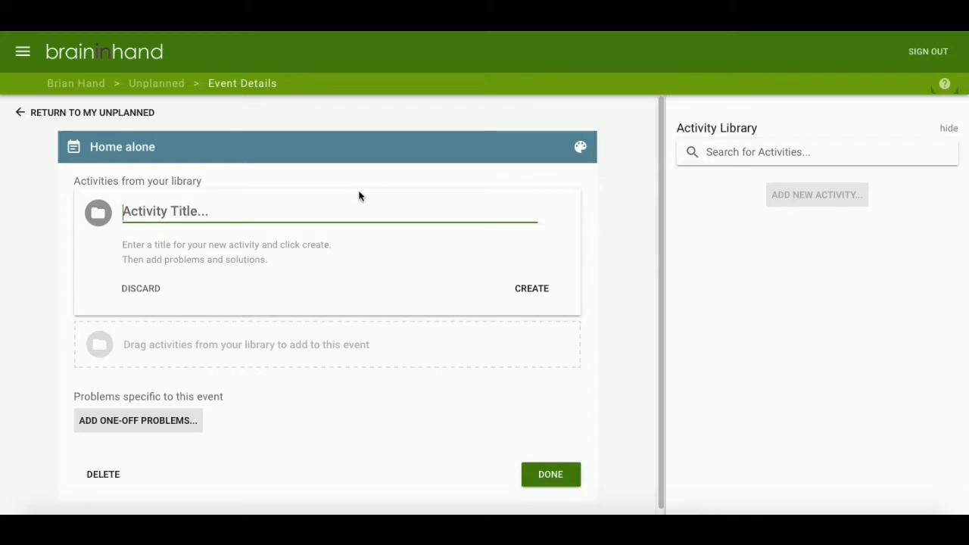
type("Free time")
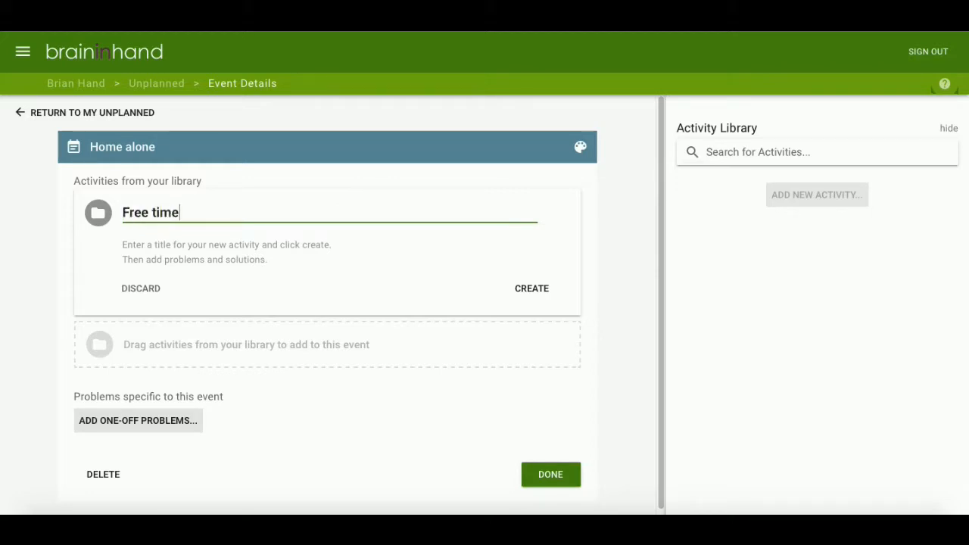
left_click(542, 294)
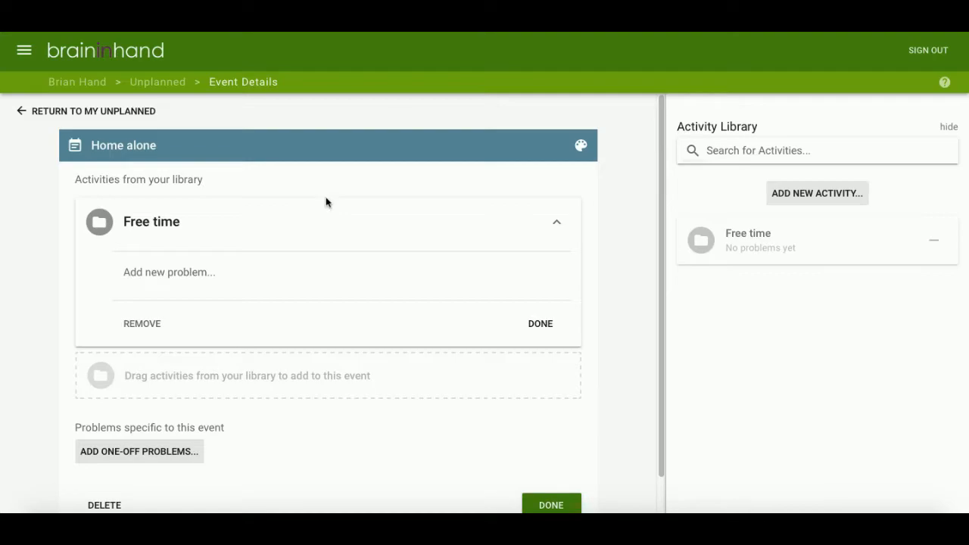
Create a problem titled "What to do" in the Free time activity.
left_click(162, 272)
left_click(411, 222)
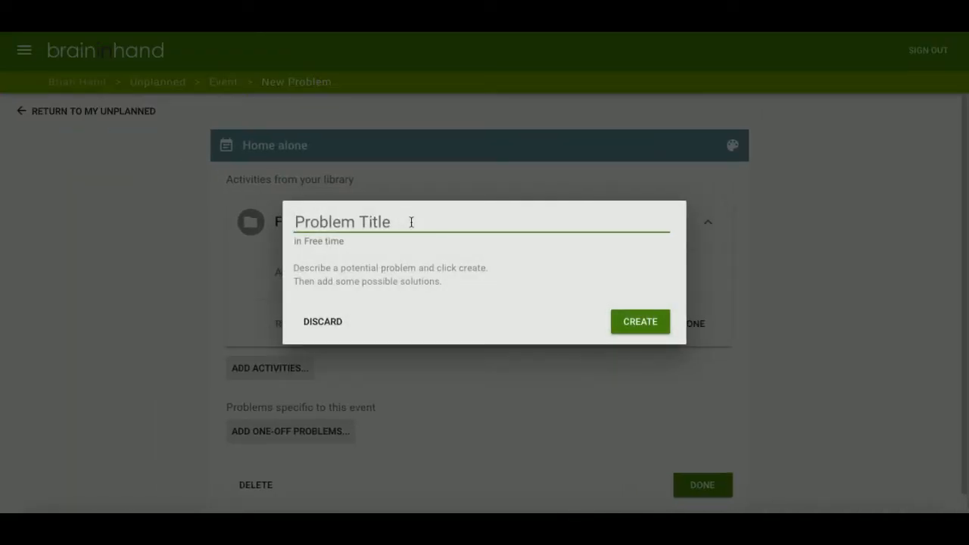
type("What to do")
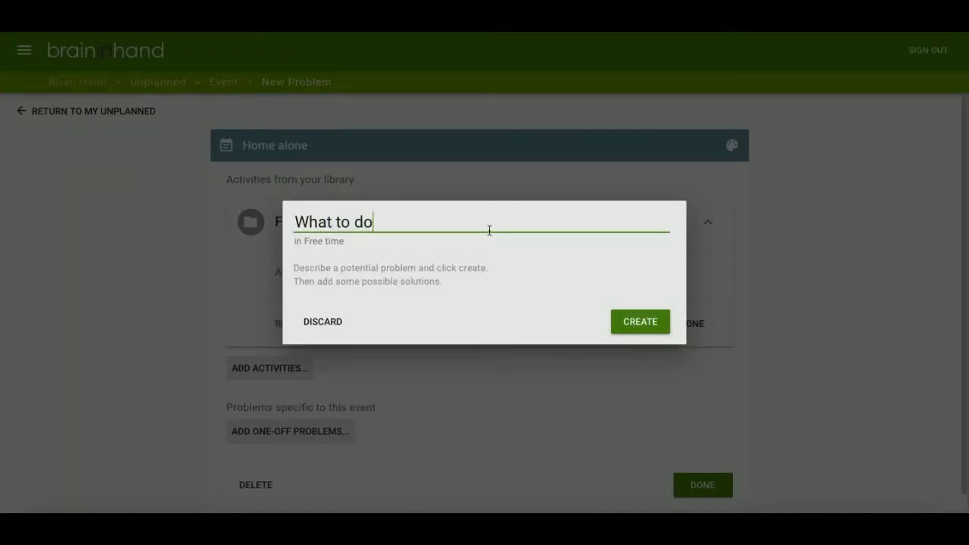
left_click(641, 332)
Add the solution "Walk the dog" to the What to do problem and finish editing that problem.
left_click(411, 272)
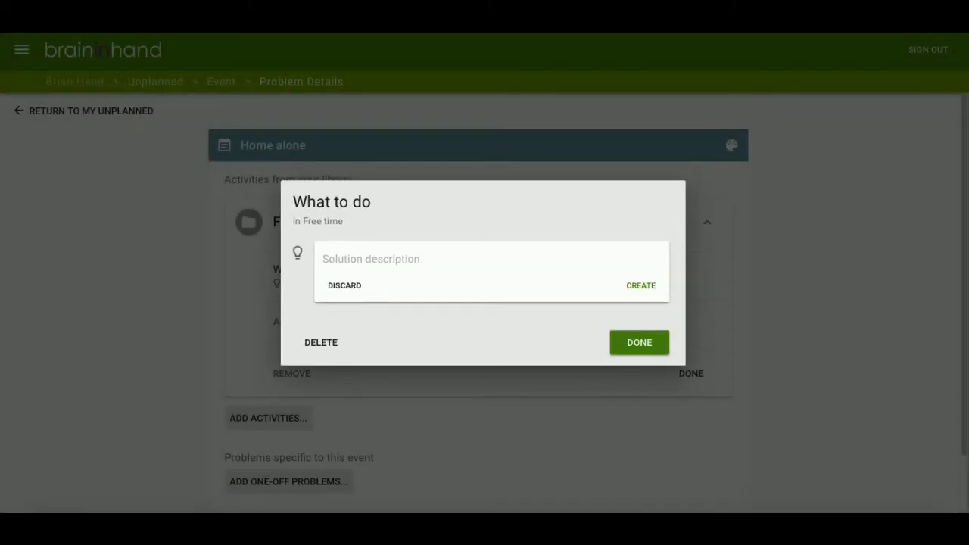
left_click(375, 258)
type("Wa")
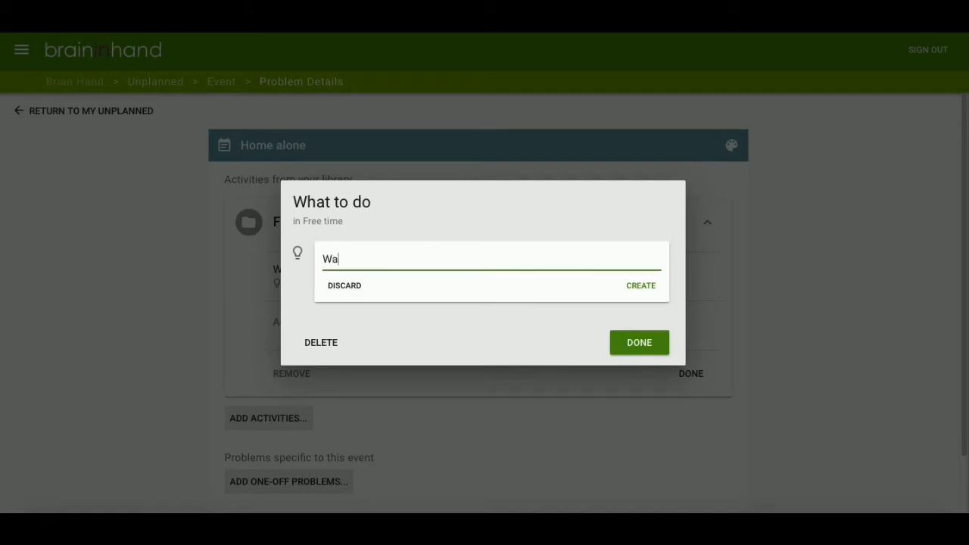
type("lk the dog")
left_click(651, 293)
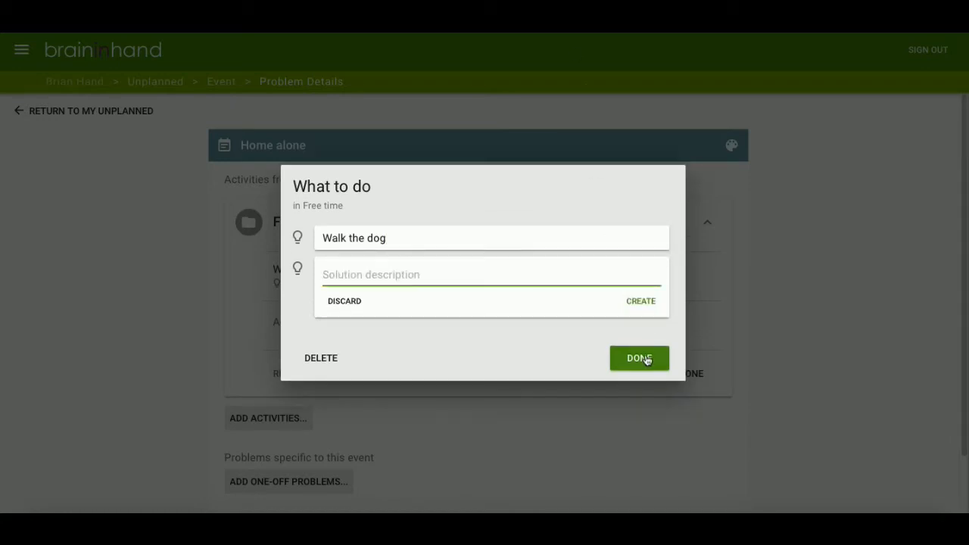
left_click(645, 359)
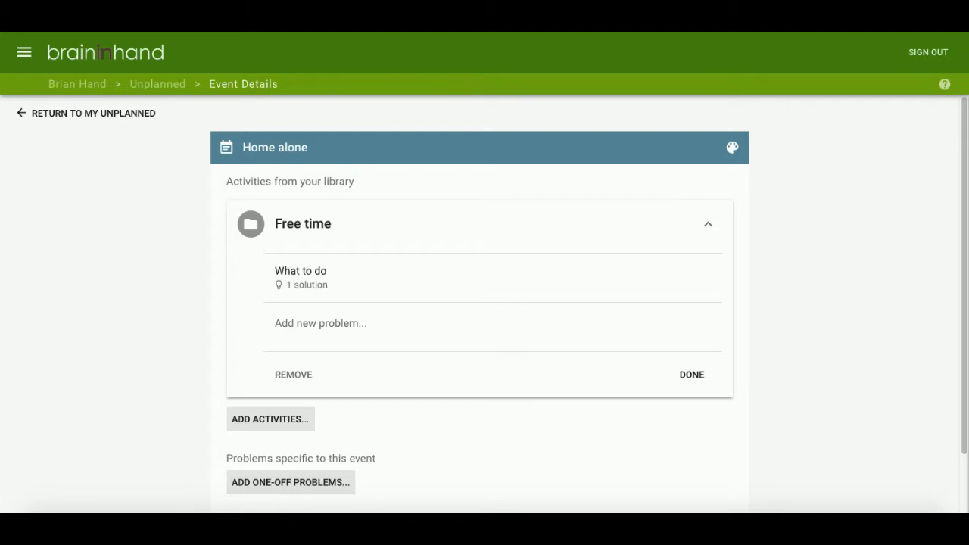
Create a one-off problem titled "Feeling anxious" specific to the Home alone event.
scroll(860, 389, "down", 2)
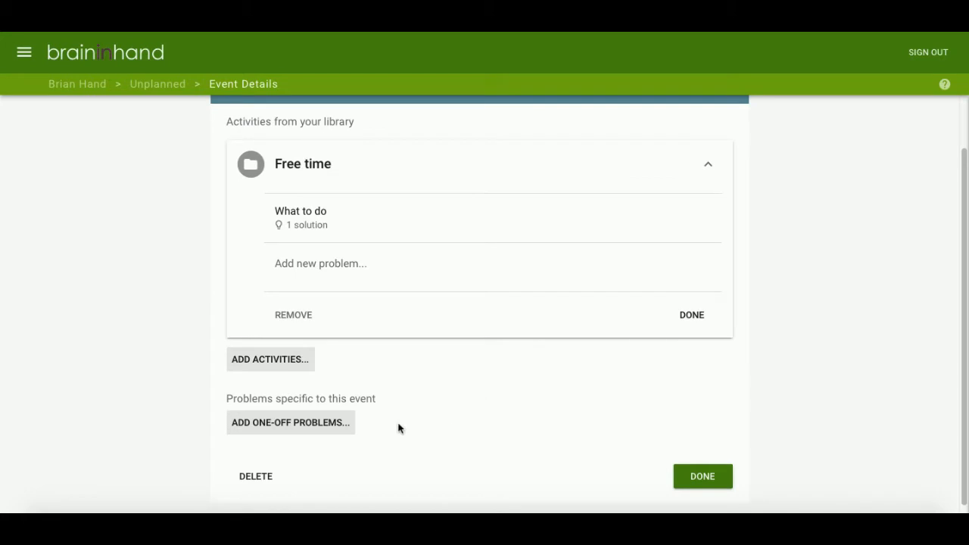
left_click(262, 430)
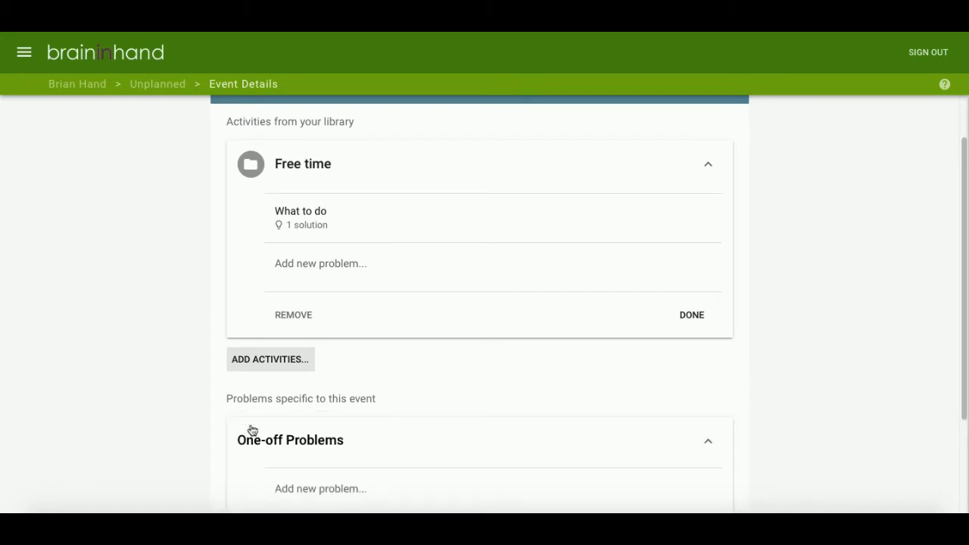
scroll(519, 428, "down", 3)
left_click(346, 407)
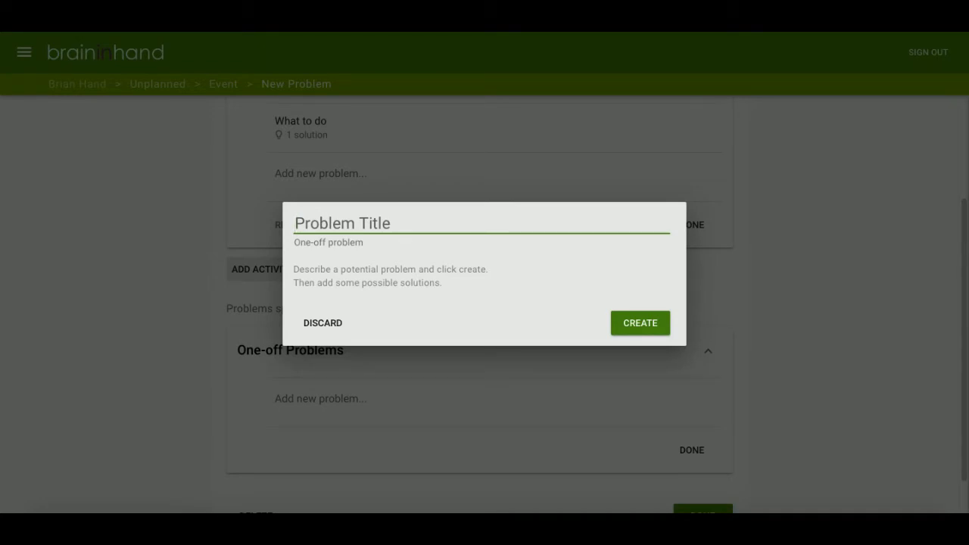
type("Feelin")
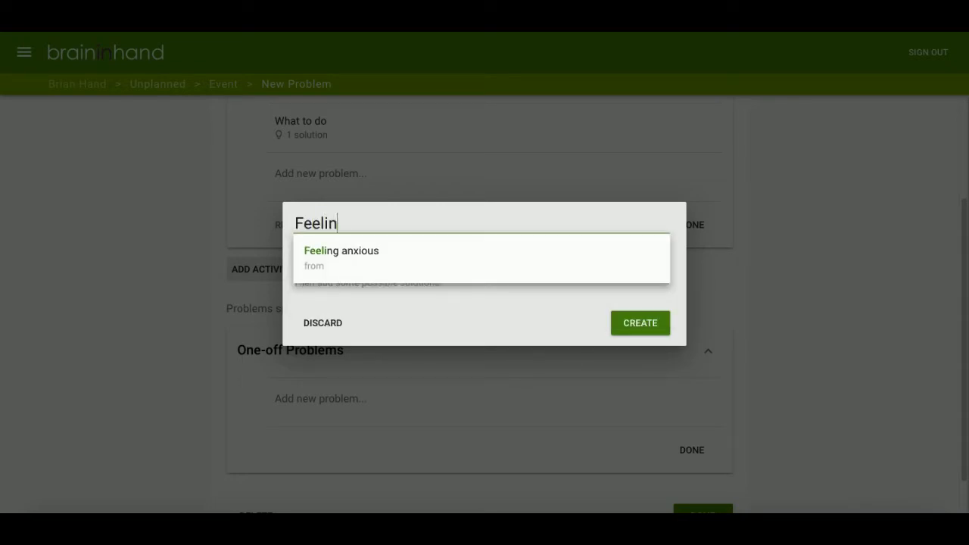
type("g anxious")
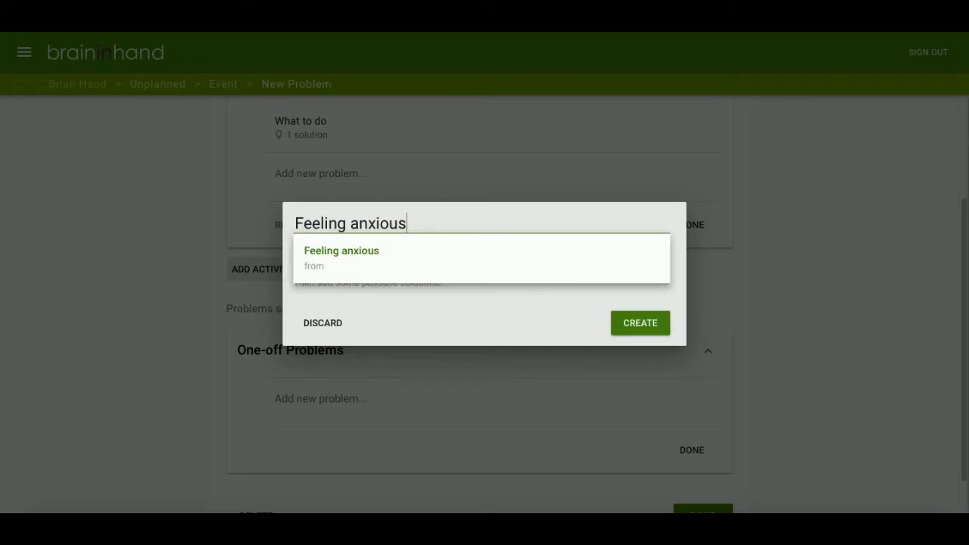
left_click(640, 324)
Add the solution "Do my breathing exercises" to the Feeling anxious problem and finish editing that problem.
left_click(404, 269)
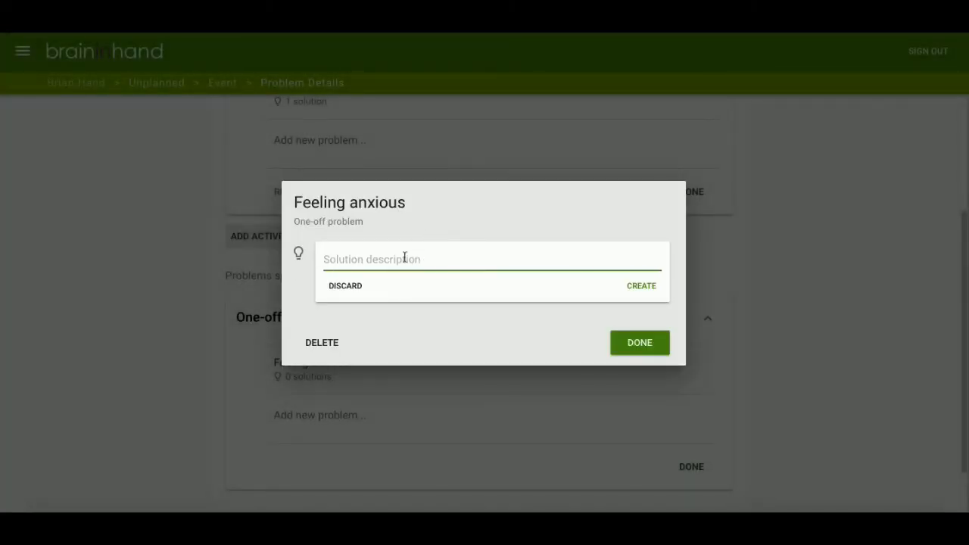
type("Do my")
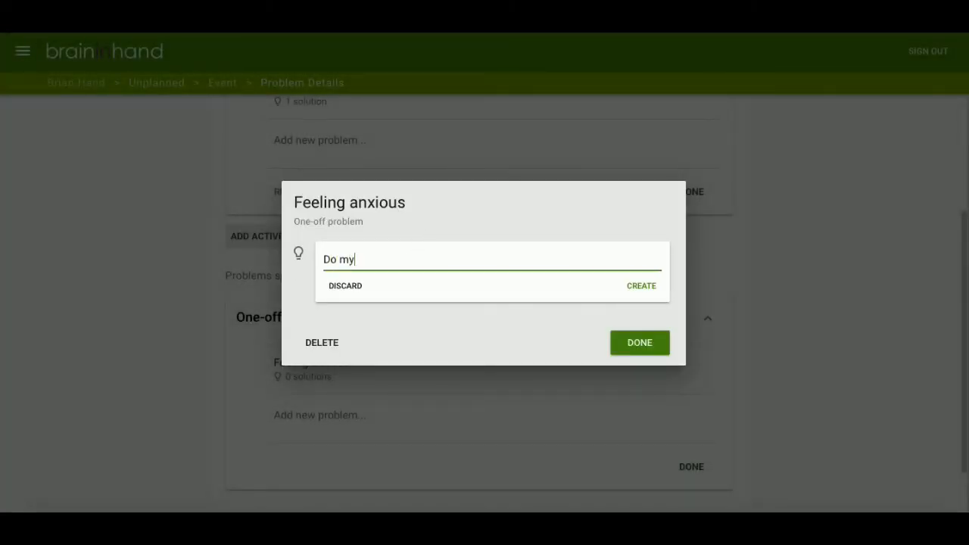
type(" breathing exercises")
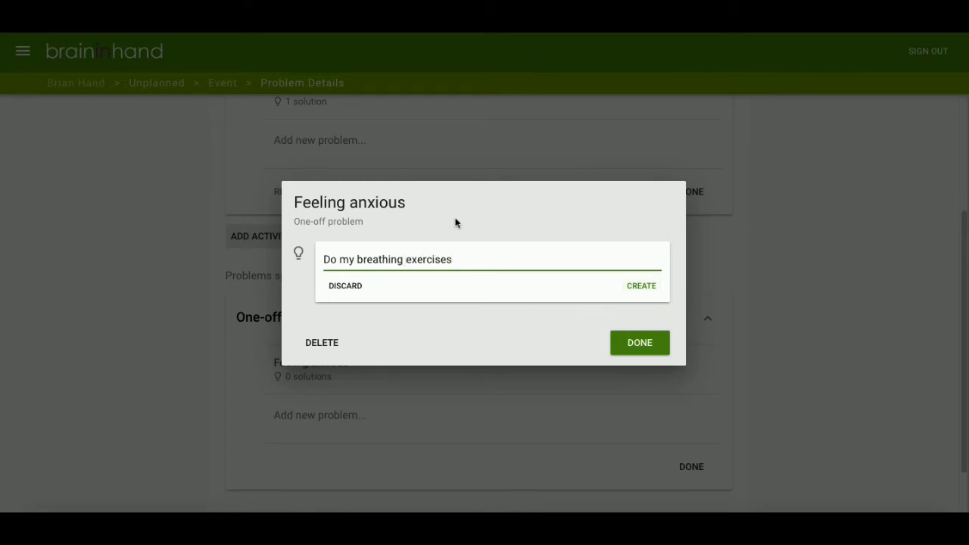
left_click(643, 290)
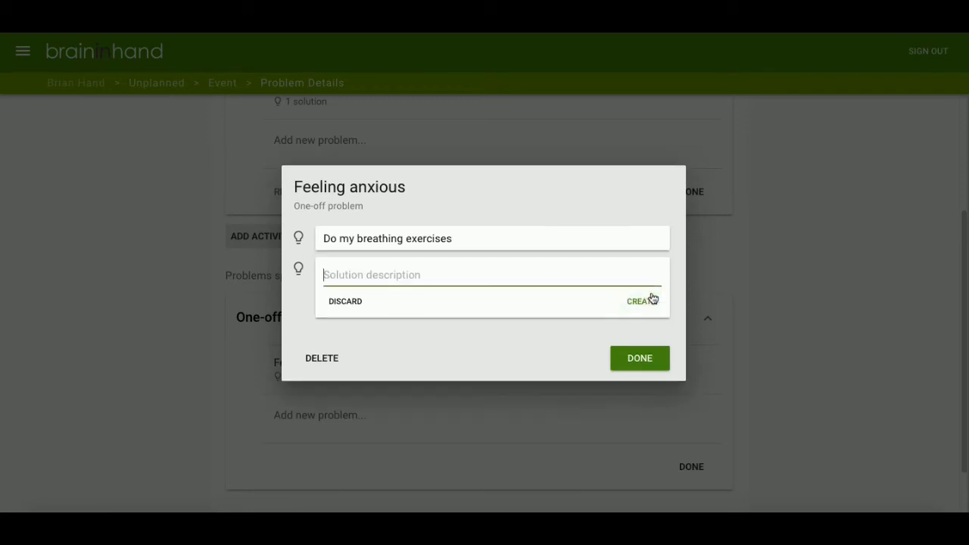
left_click(653, 363)
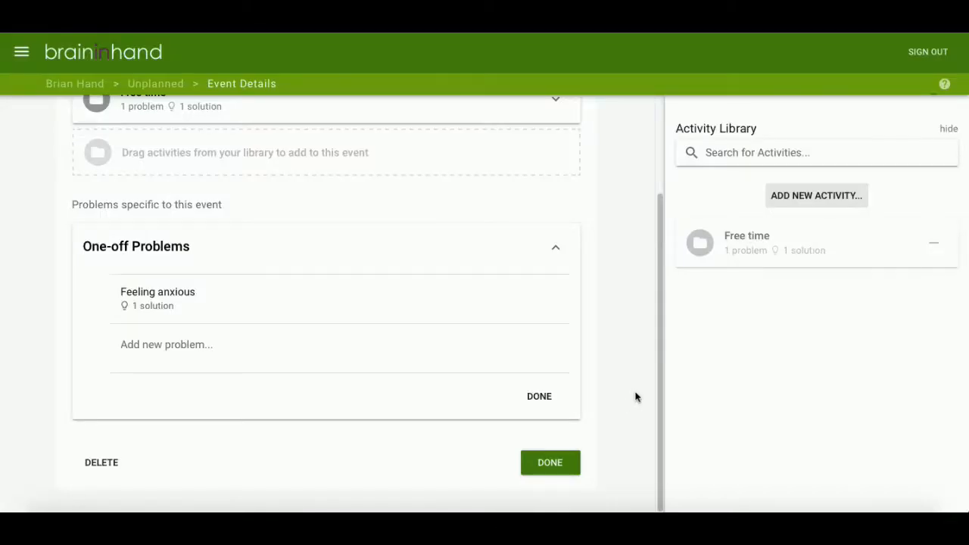
Review the Home alone event's activities and one-off problems, and finish editing the event.
scroll(635, 398, "up", 2)
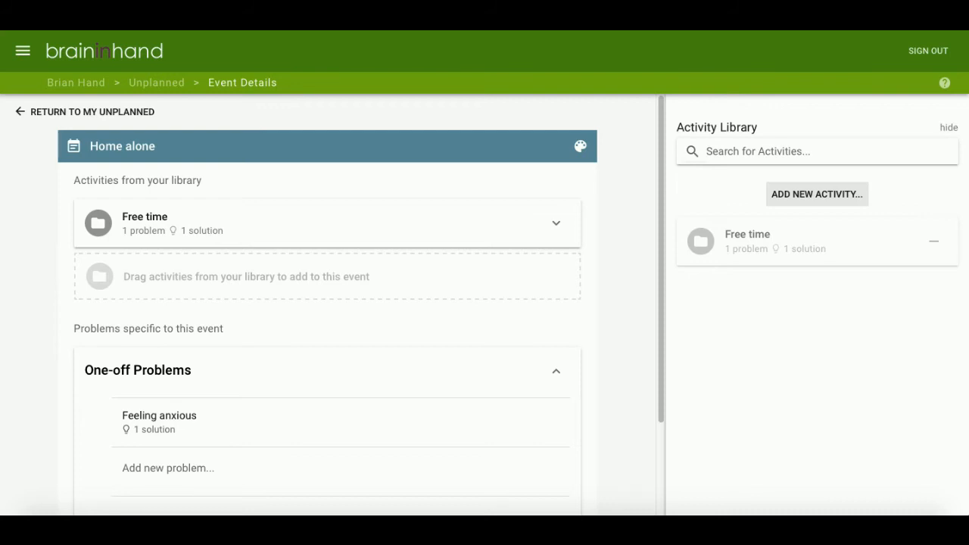
scroll(643, 340, "down", 3)
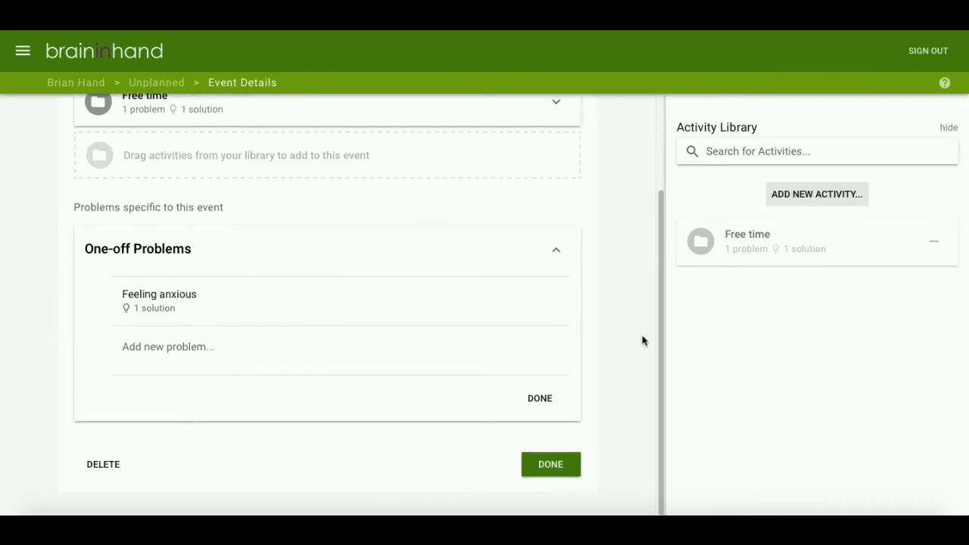
left_click(539, 475)
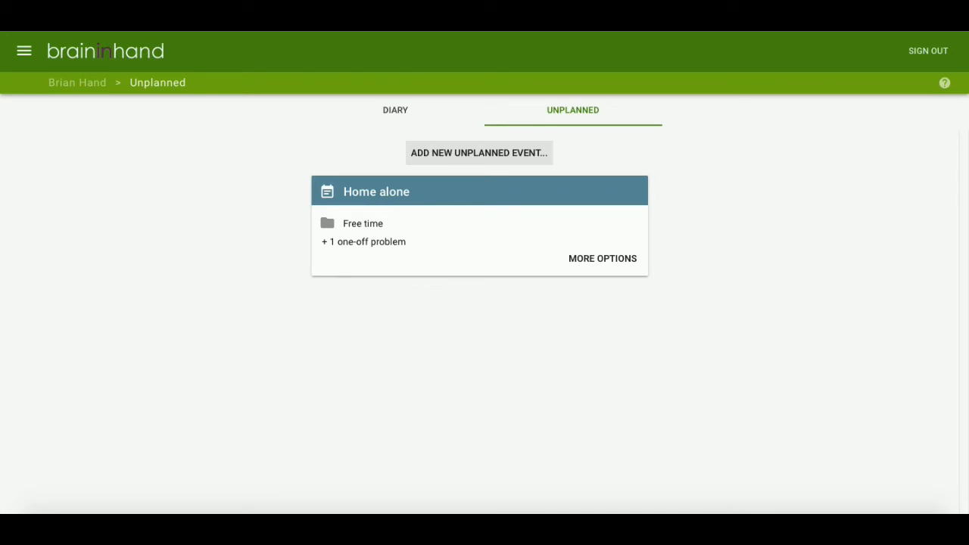
Reopen the Home alone event, look through its available colours, and return to the unplanned events without choosing one.
left_click(605, 260)
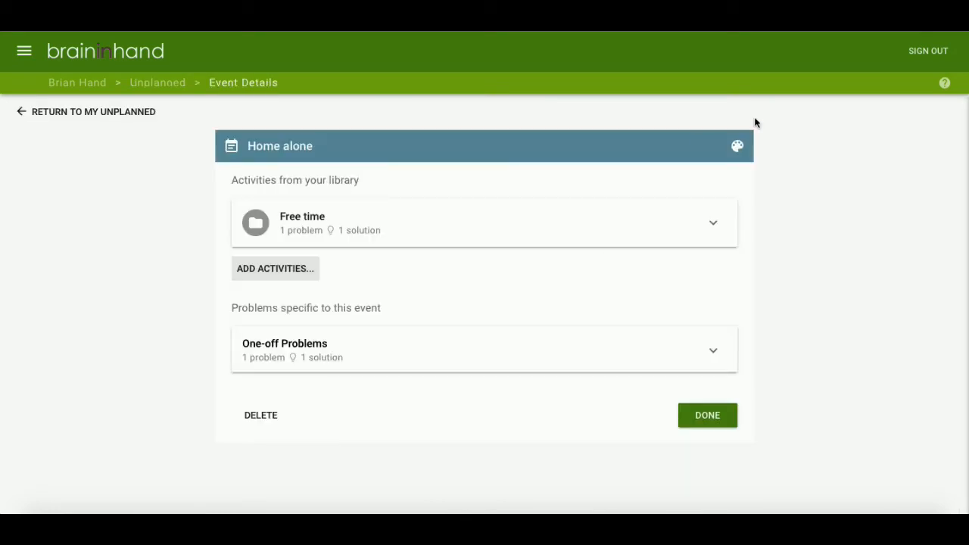
left_click(736, 147)
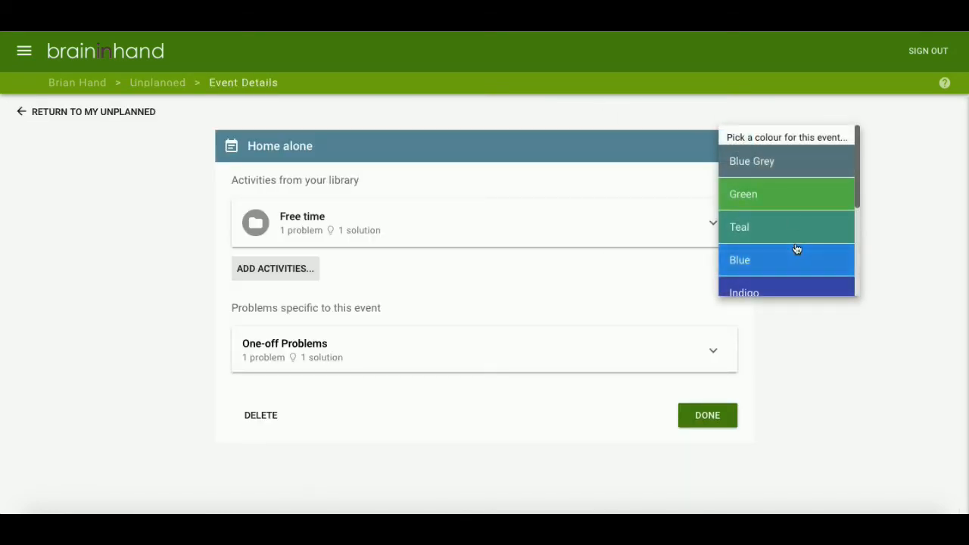
scroll(796, 250, "down", 3)
left_click(573, 144)
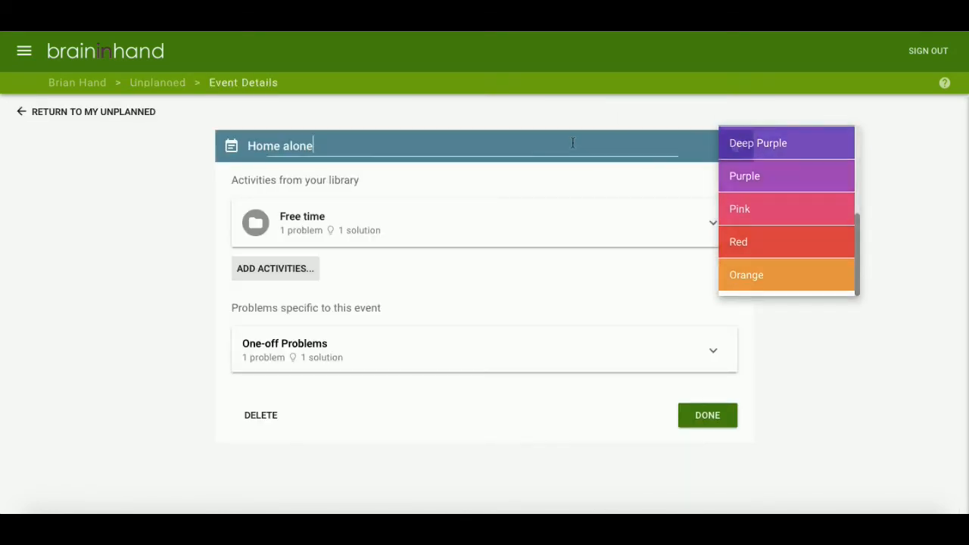
left_click(723, 416)
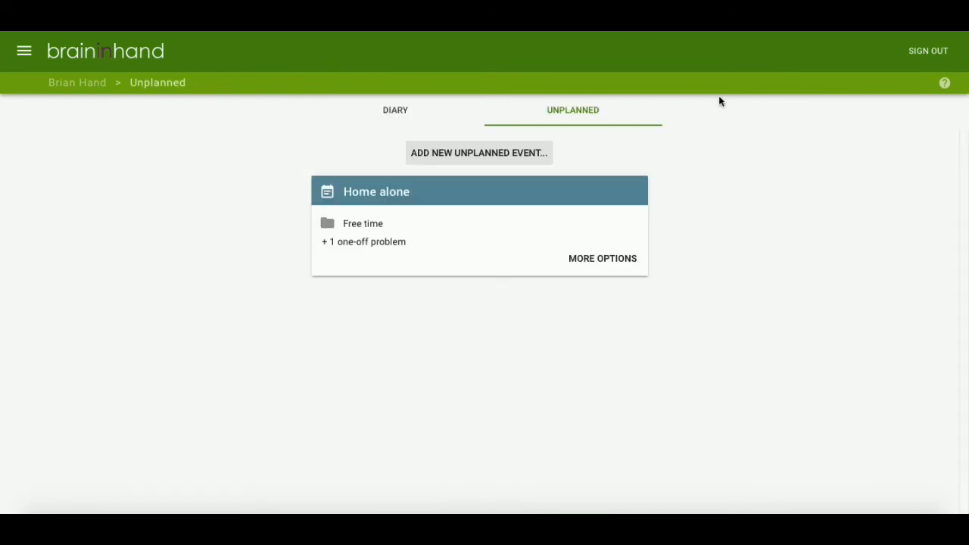